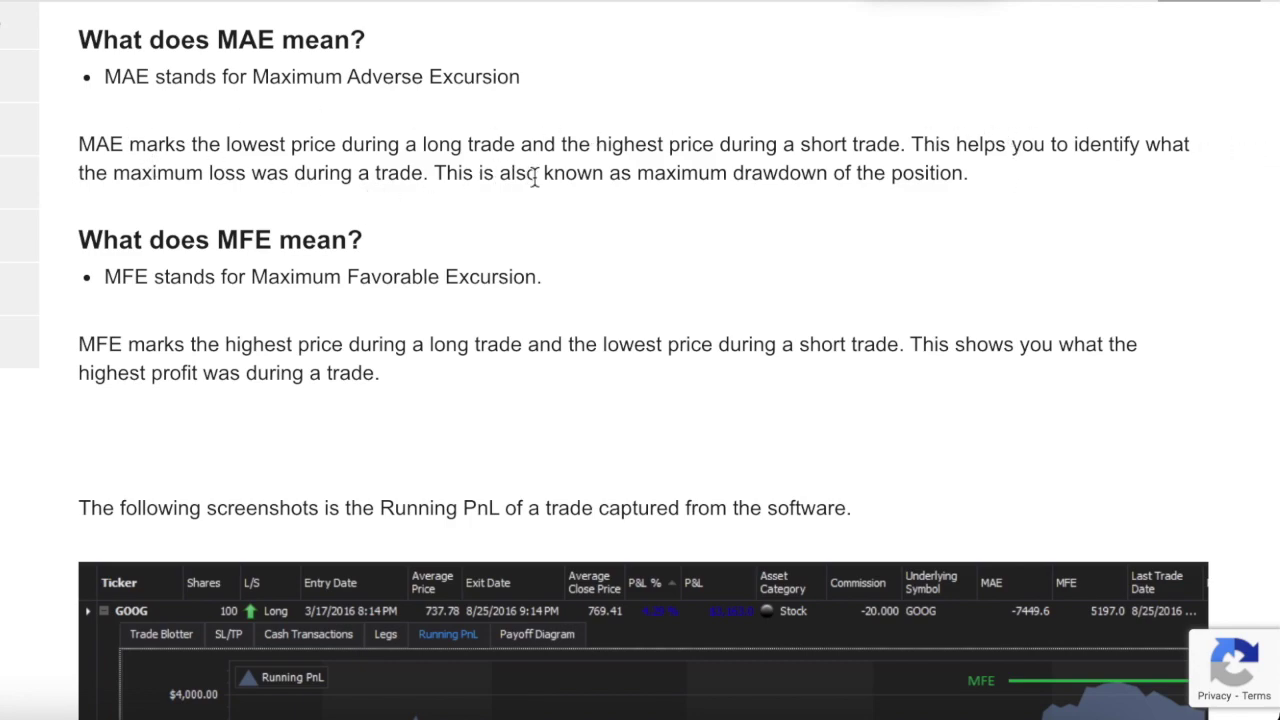
- Read the definitions of MAE and MFE and examine the Running PnL example for the GOOG trade
{"action": "scroll", "coordinate": [729, 201], "scroll_direction": "down", "scroll_amount": 4}
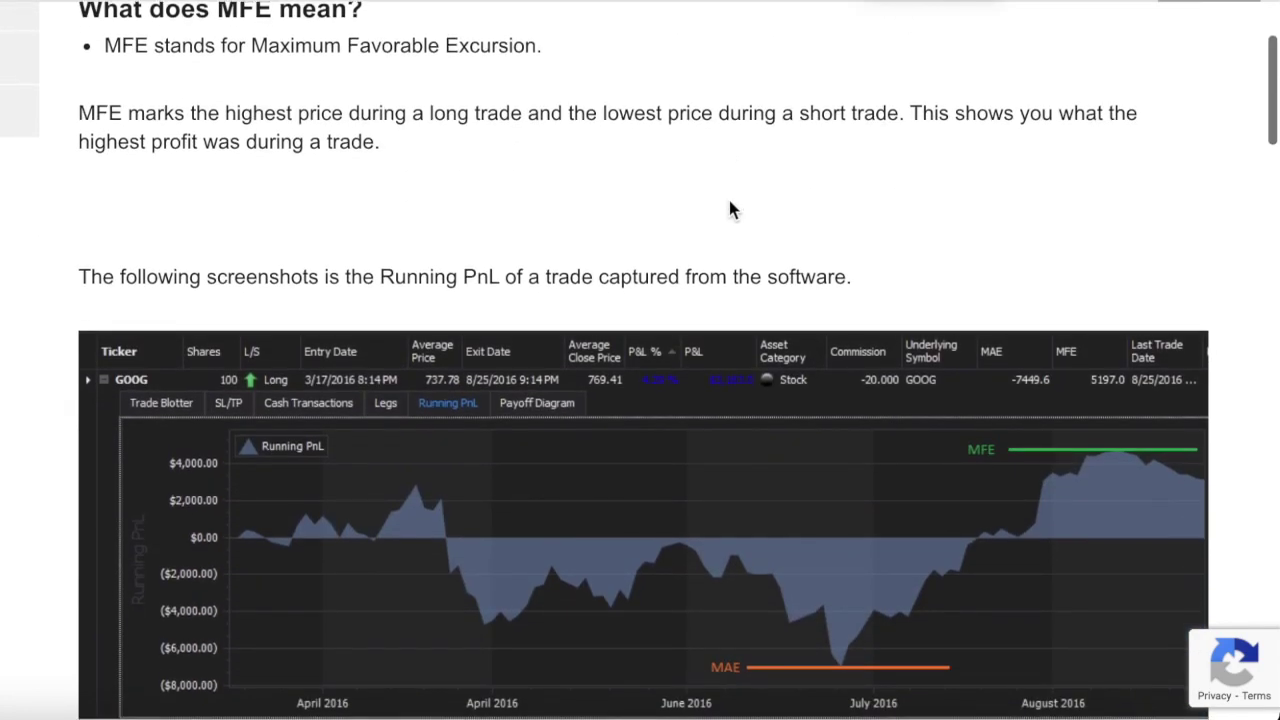
{"action": "scroll", "coordinate": [729, 205], "scroll_direction": "down", "scroll_amount": 1}
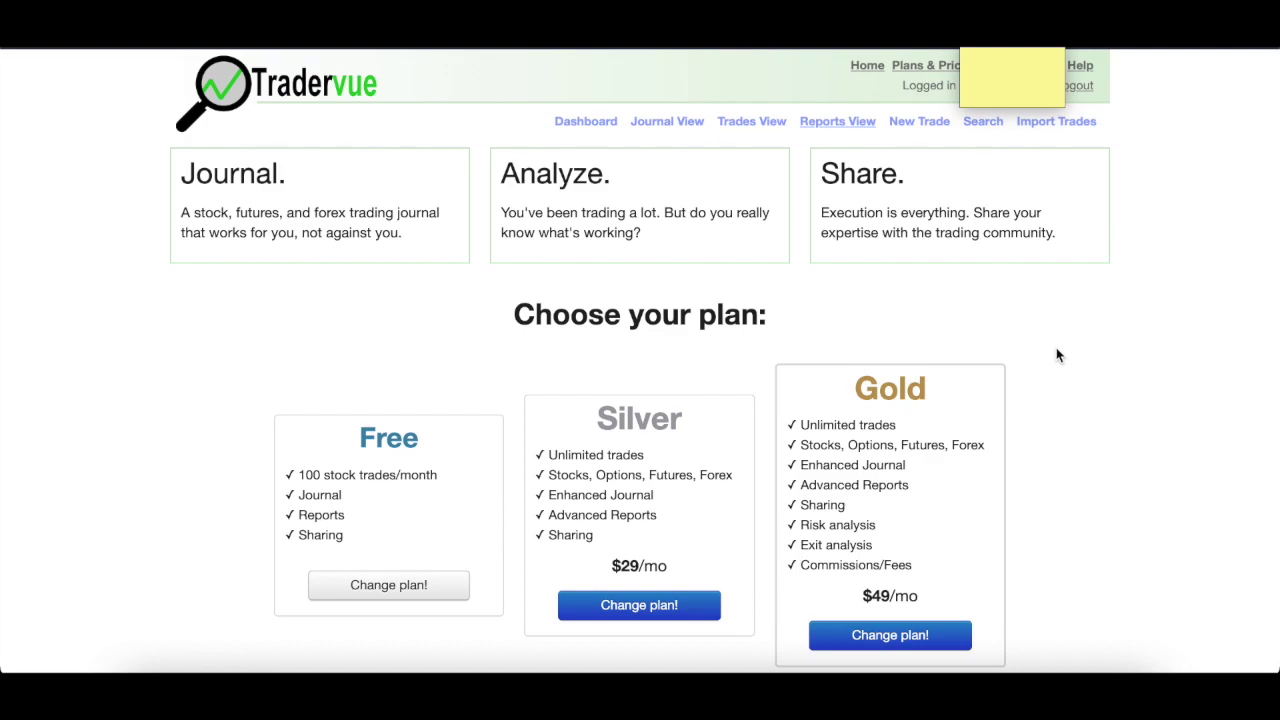
- Compare the Free, Silver and Gold plans on Tradervue, checking their trade limits, supported instruments, report features and monthly prices
{"action": "scroll", "coordinate": [1050, 358], "scroll_direction": "down", "scroll_amount": 2}
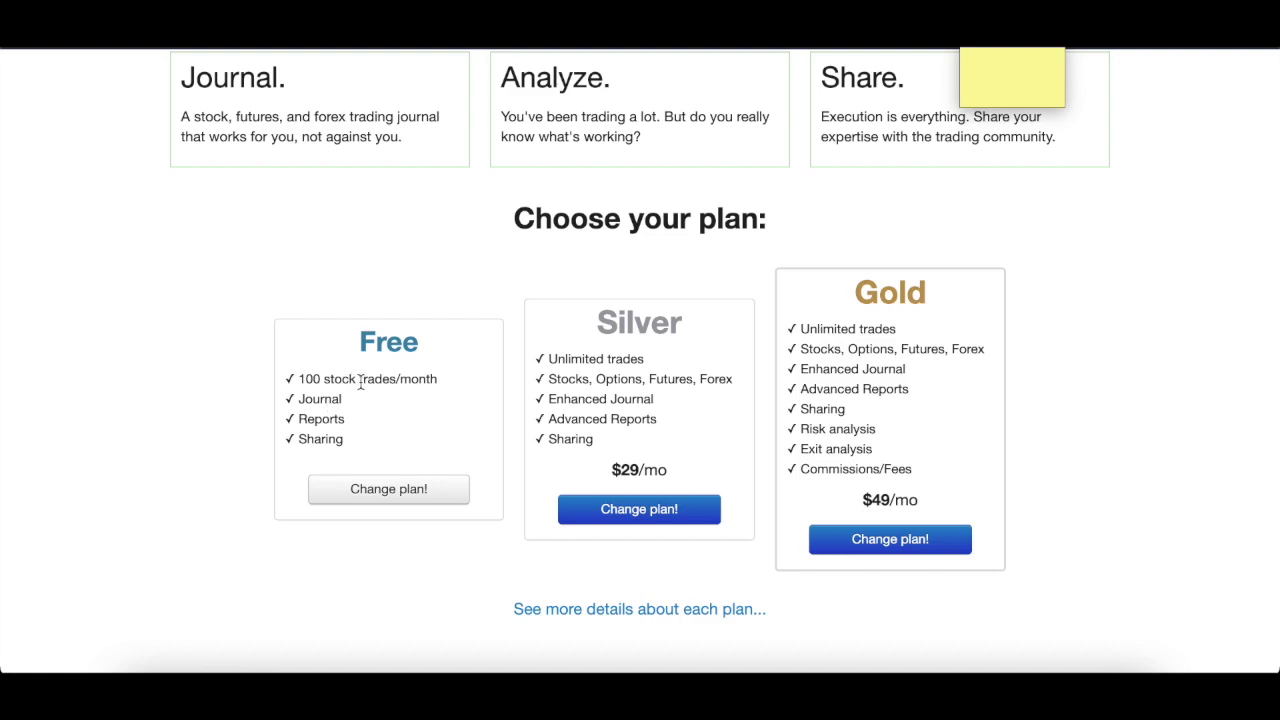
{"action": "left_click_drag", "start_coordinate": [342, 379], "coordinate": [400, 380]}
{"action": "left_click_drag", "start_coordinate": [600, 325], "coordinate": [718, 335]}
{"action": "left_click_drag", "start_coordinate": [648, 378], "coordinate": [706, 379]}
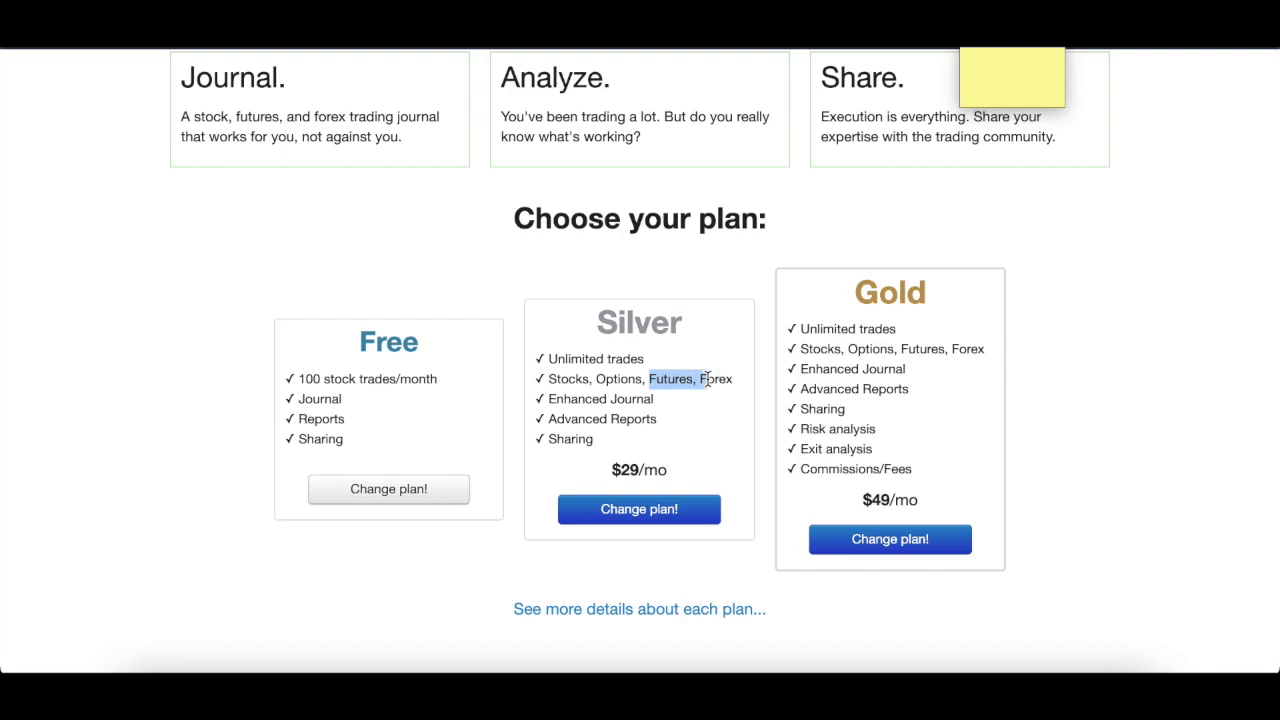
{"action": "left_click_drag", "start_coordinate": [668, 472], "coordinate": [600, 478]}
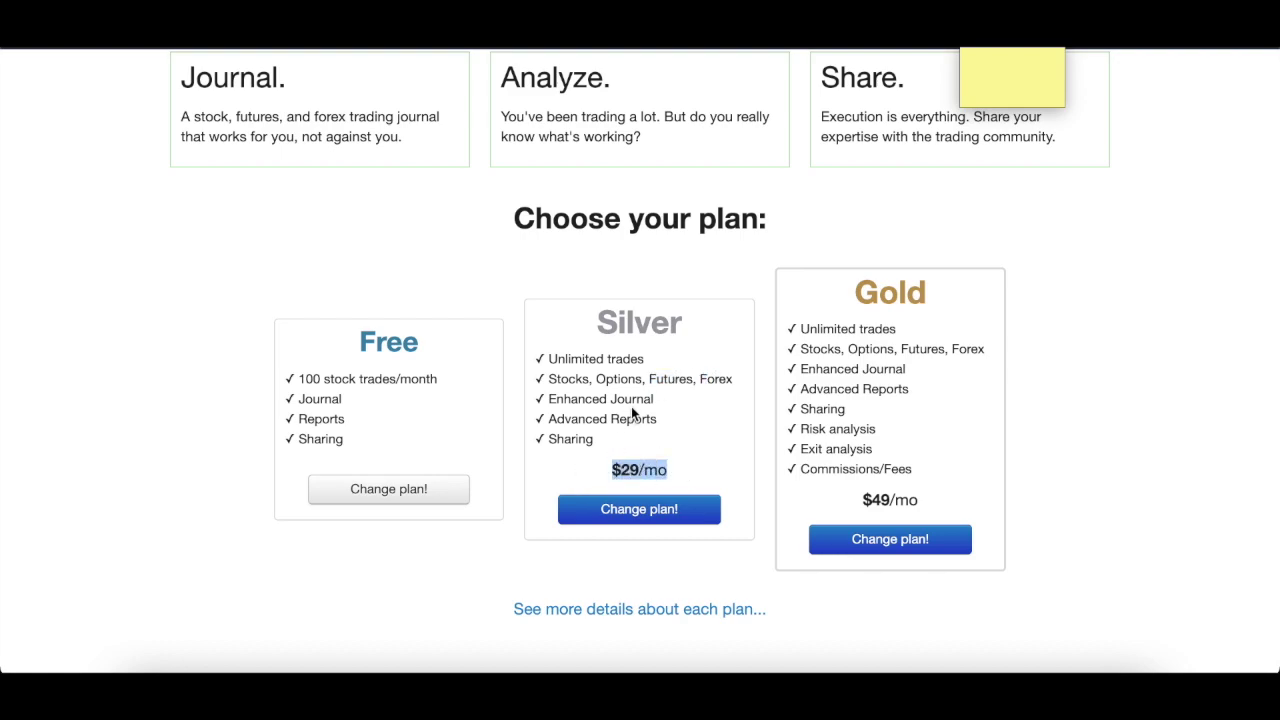
{"action": "left_click", "coordinate": [610, 442]}
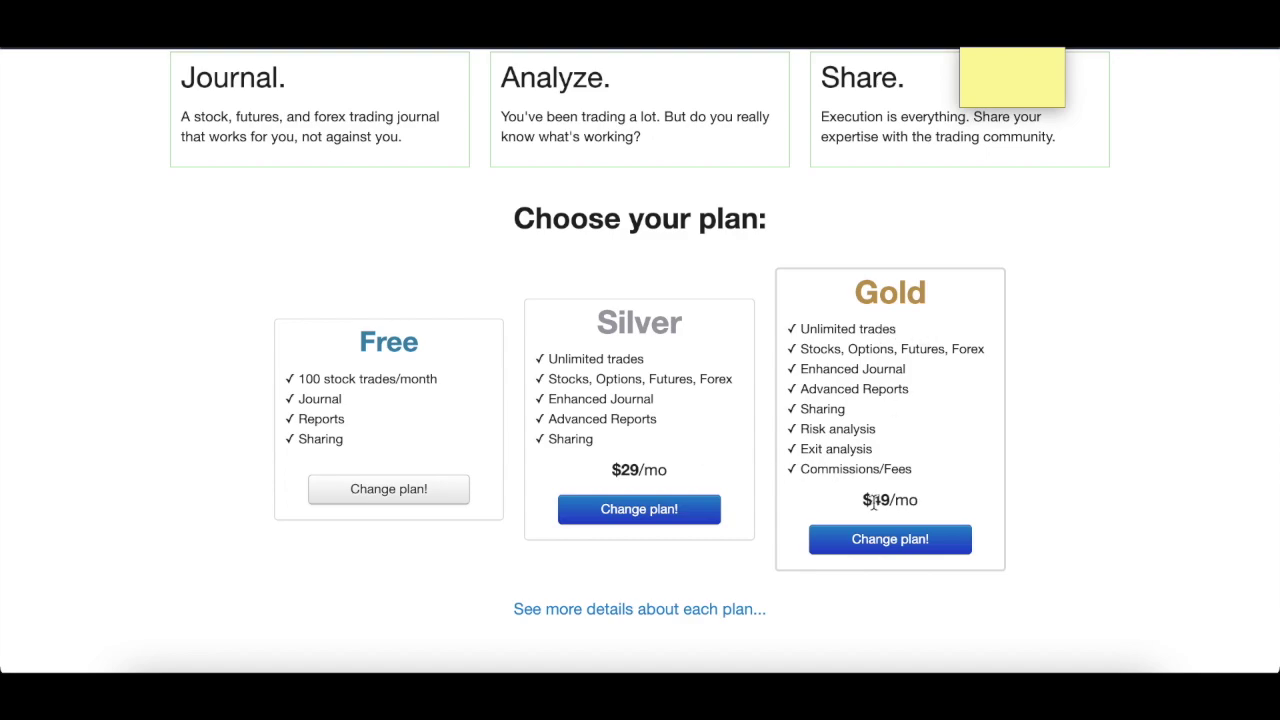
{"action": "left_click_drag", "start_coordinate": [871, 500], "coordinate": [910, 500]}
{"action": "left_click_drag", "start_coordinate": [850, 428], "coordinate": [877, 428]}
{"action": "left_click_drag", "start_coordinate": [566, 418], "coordinate": [607, 420]}
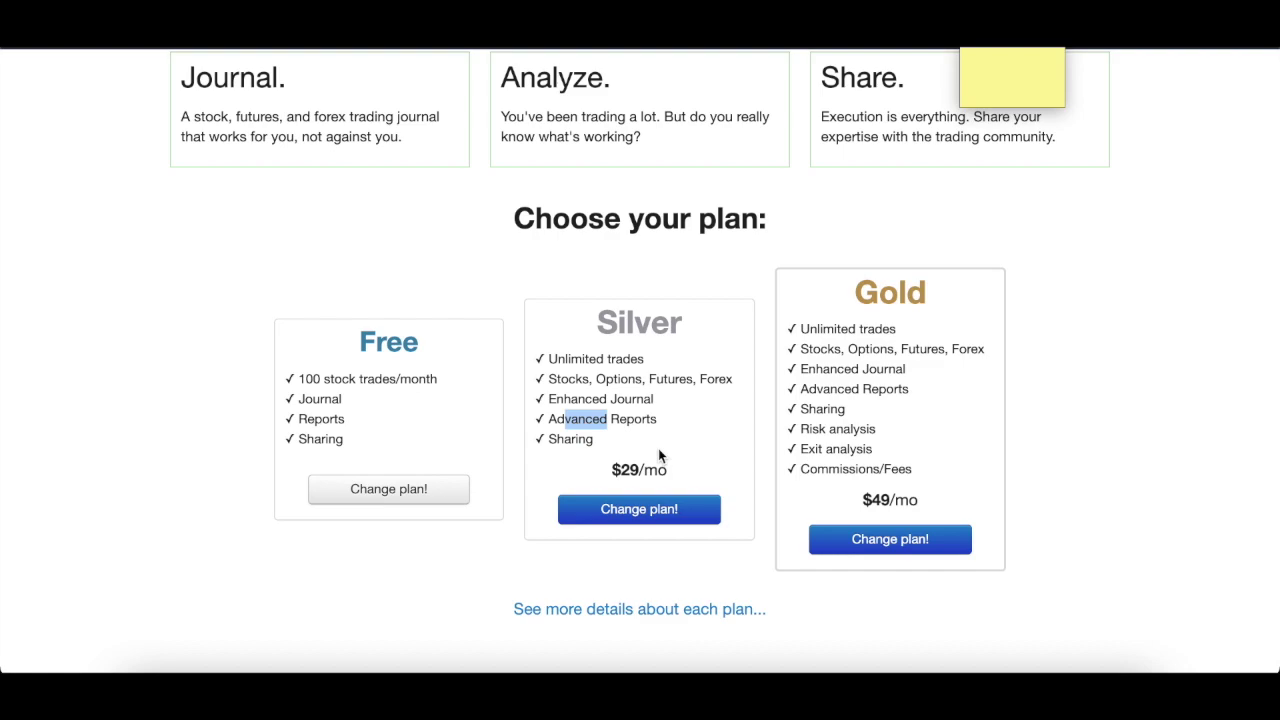
{"action": "scroll", "coordinate": [658, 454], "scroll_direction": "up", "scroll_amount": 2}
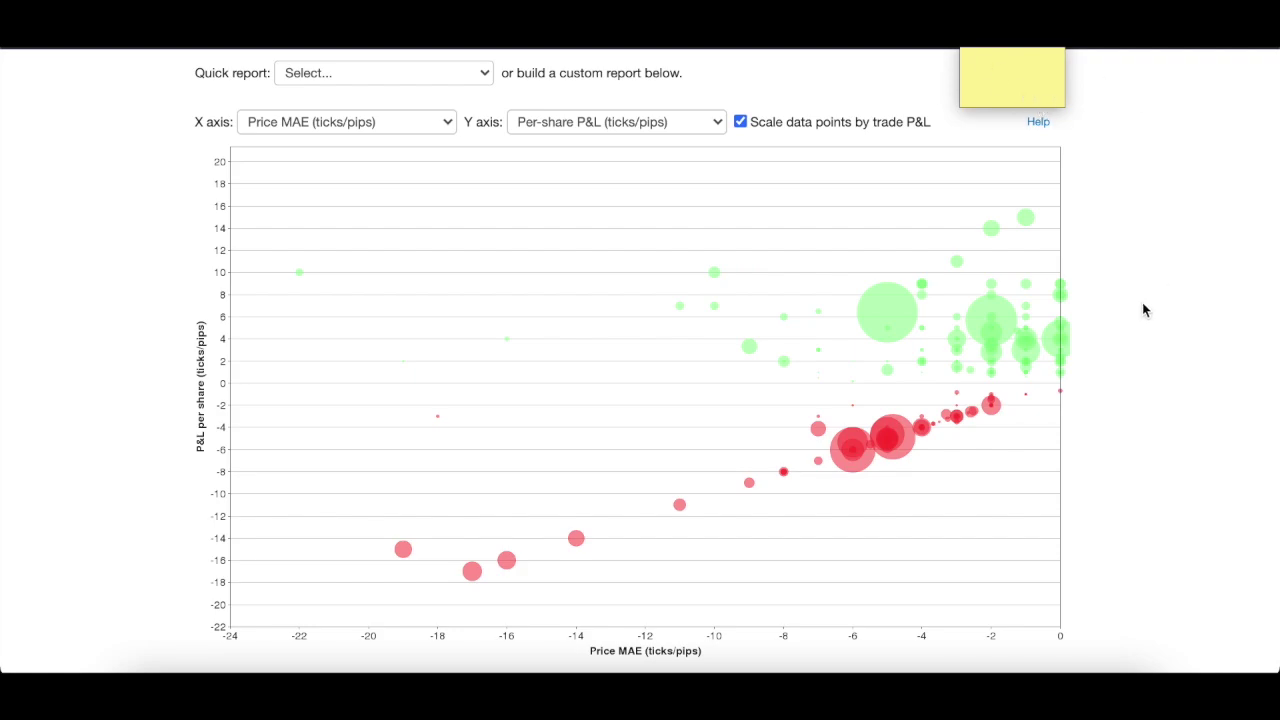
- Examine the advanced trades report for symbol UB*, including its filter, axis settings and the Price MAE versus per-share P&L plot
{"action": "scroll", "coordinate": [1145, 310], "scroll_direction": "up", "scroll_amount": 3}
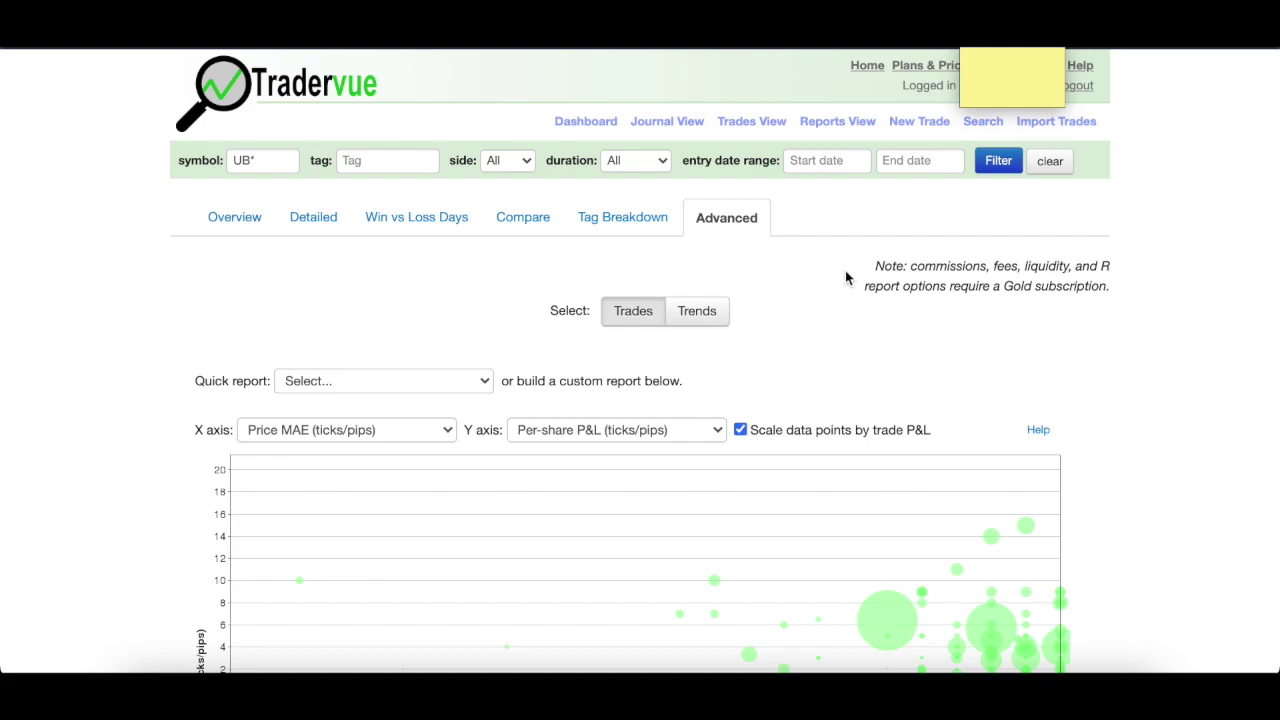
{"action": "left_click", "coordinate": [259, 161]}
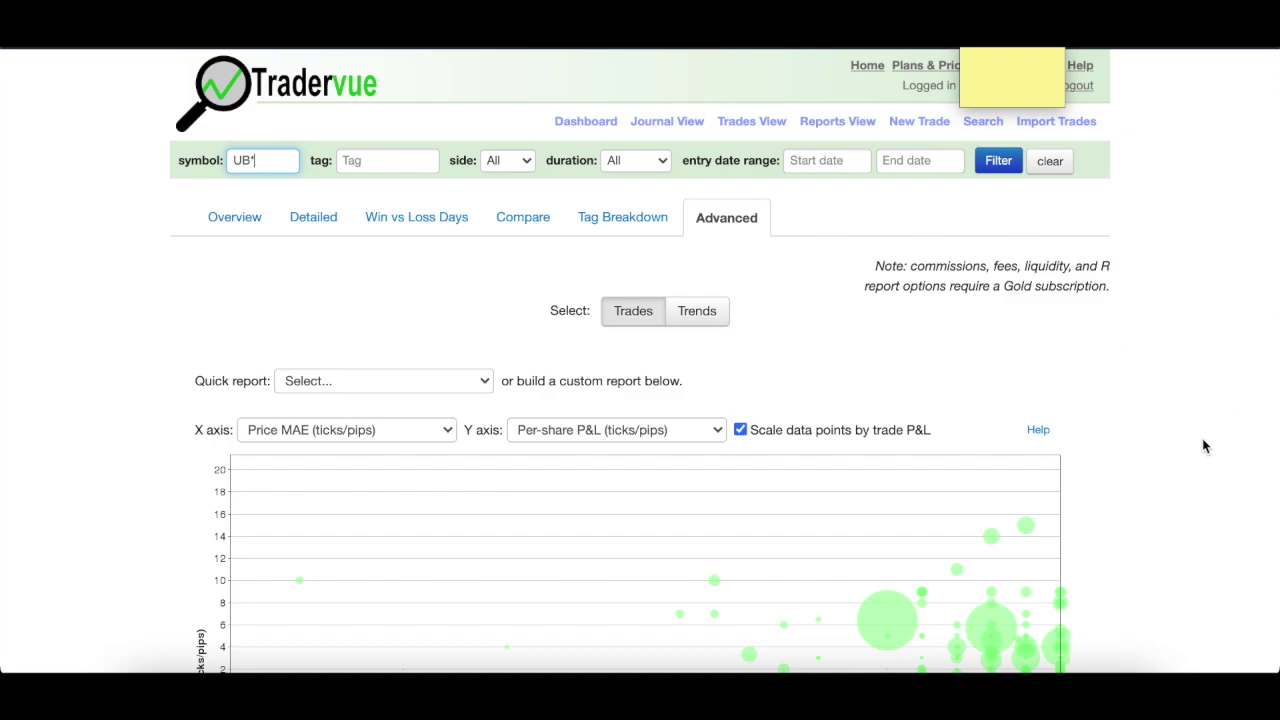
{"action": "scroll", "coordinate": [1203, 441], "scroll_direction": "down", "scroll_amount": 5}
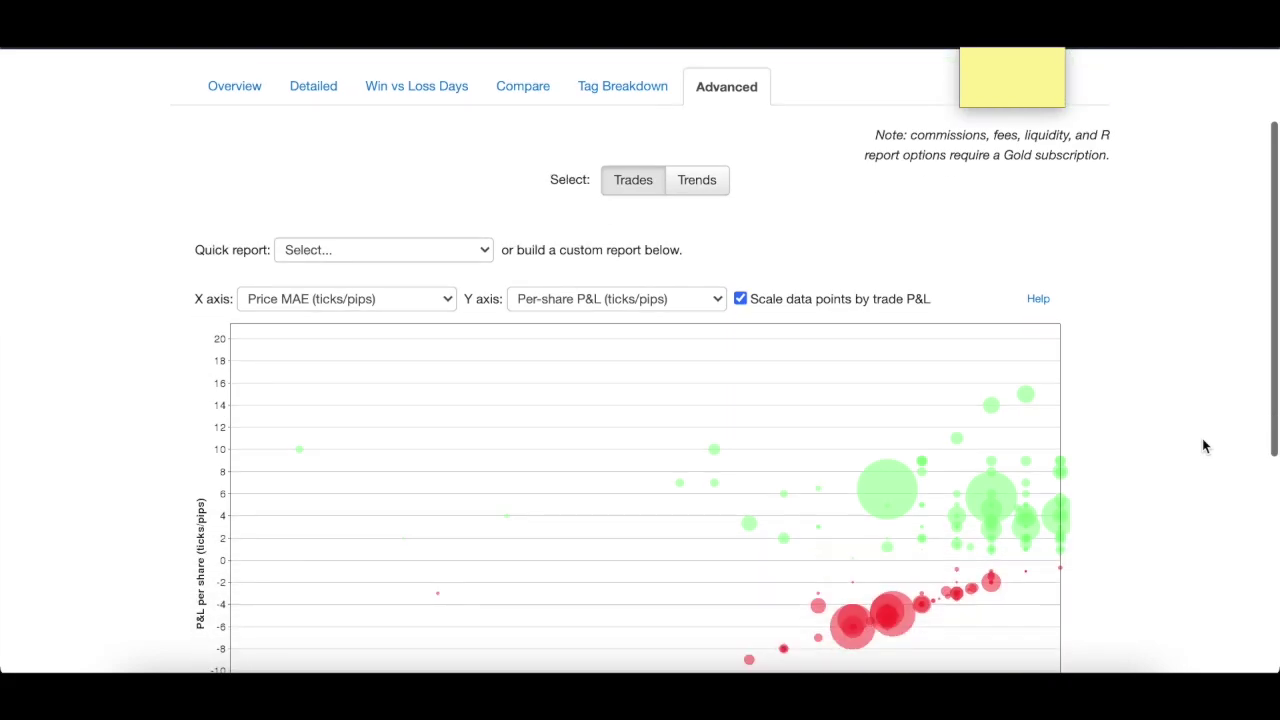
{"action": "scroll", "coordinate": [1203, 441], "scroll_direction": "down", "scroll_amount": 2}
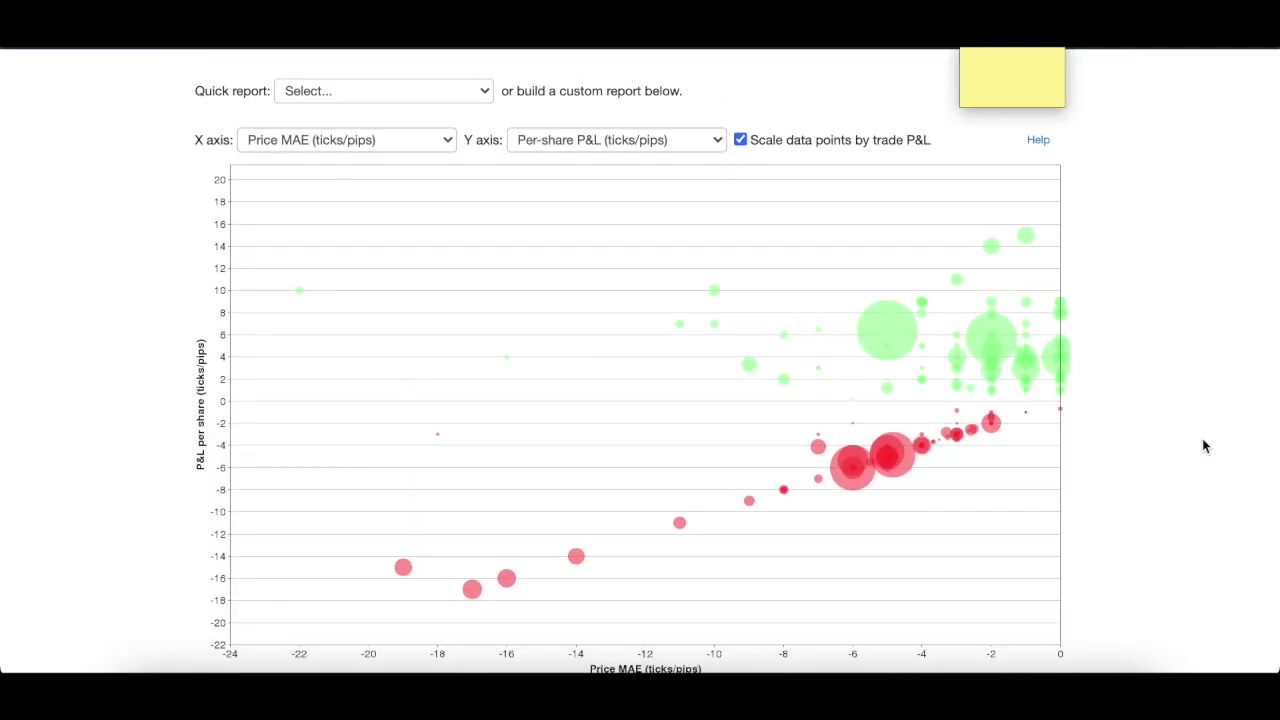
{"action": "scroll", "coordinate": [1203, 441], "scroll_direction": "up", "scroll_amount": 6}
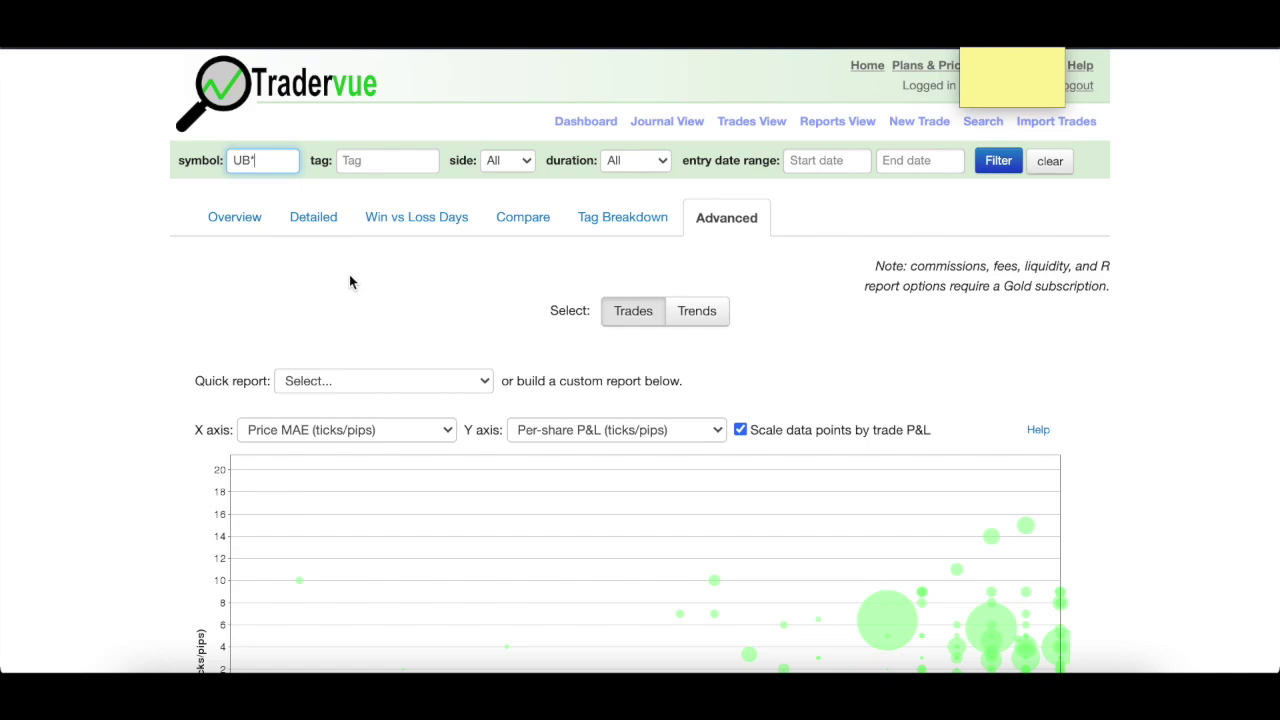
{"action": "scroll", "coordinate": [349, 282], "scroll_direction": "down", "scroll_amount": 3}
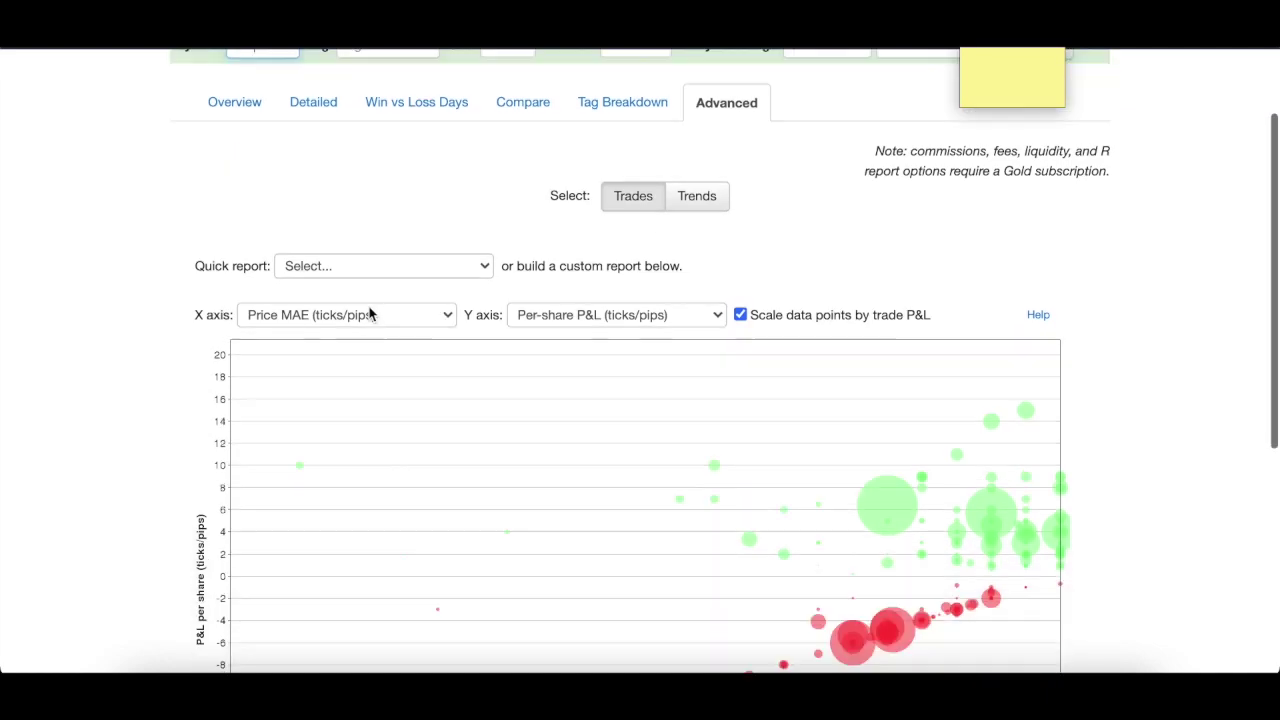
{"action": "scroll", "coordinate": [178, 371], "scroll_direction": "down", "scroll_amount": 1}
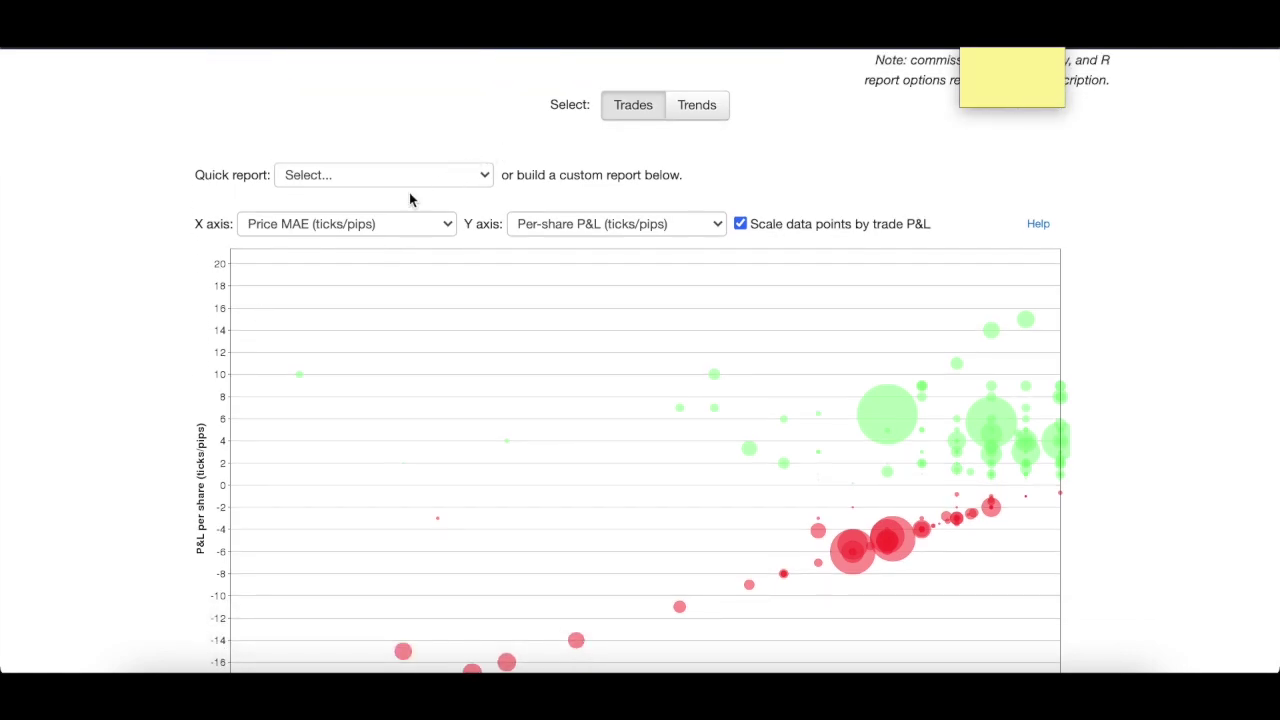
{"action": "scroll", "coordinate": [440, 228], "scroll_direction": "down", "scroll_amount": 3}
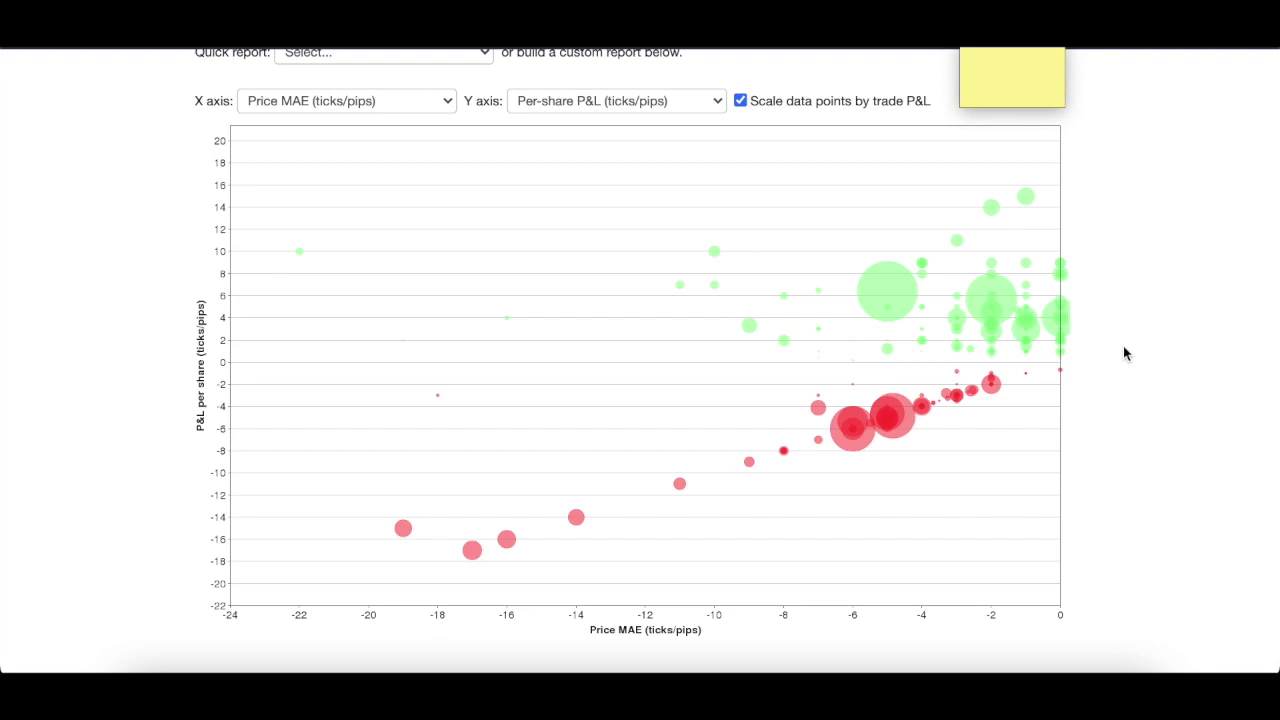
{"action": "left_click", "coordinate": [610, 630]}
{"action": "scroll", "coordinate": [1114, 266], "scroll_direction": "up", "scroll_amount": 1}
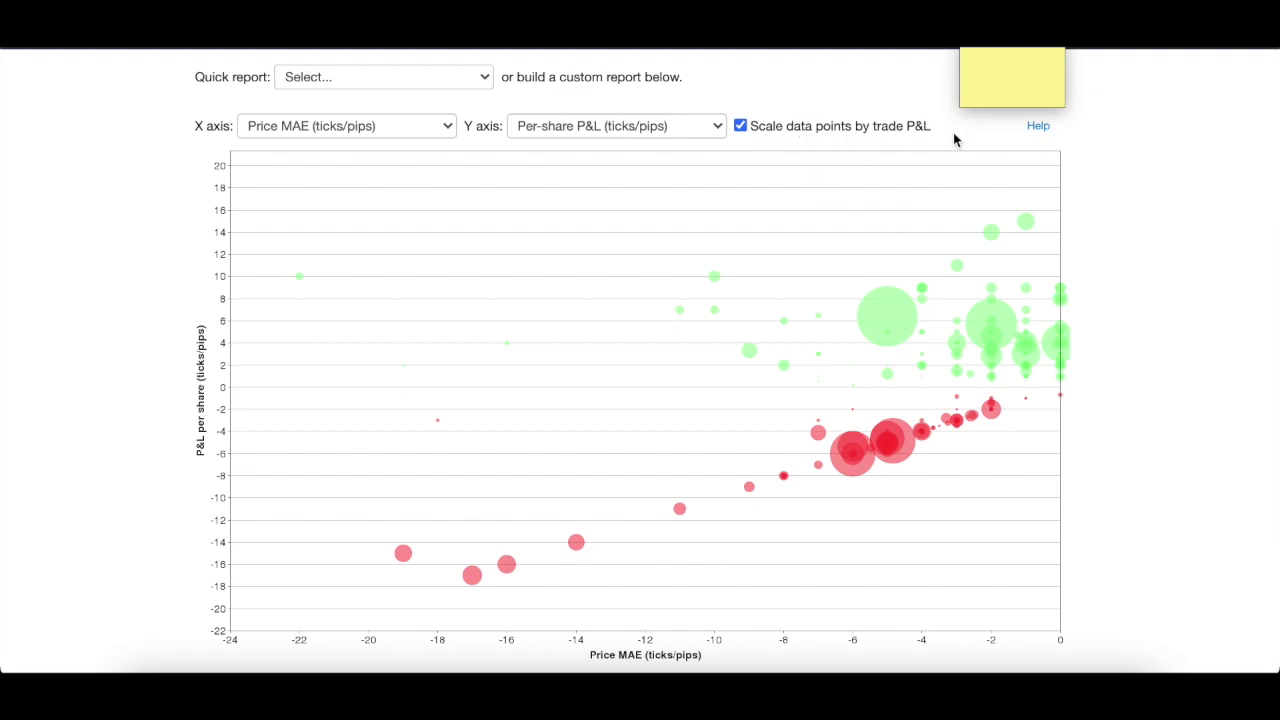
{"action": "scroll", "coordinate": [1186, 443], "scroll_direction": "down", "scroll_amount": 2}
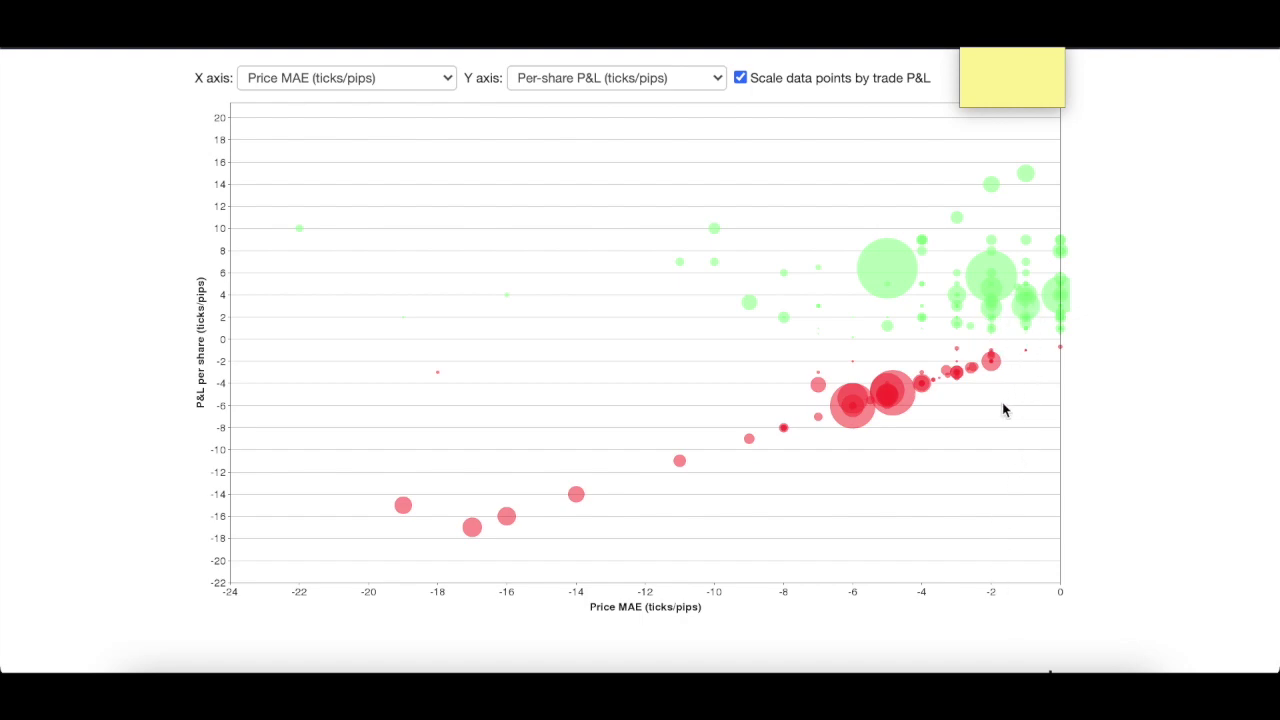
- Turn off scaling of data points by trade P&L to inspect the individual trades, and turn the scaling back on
{"action": "left_click", "coordinate": [740, 79]}
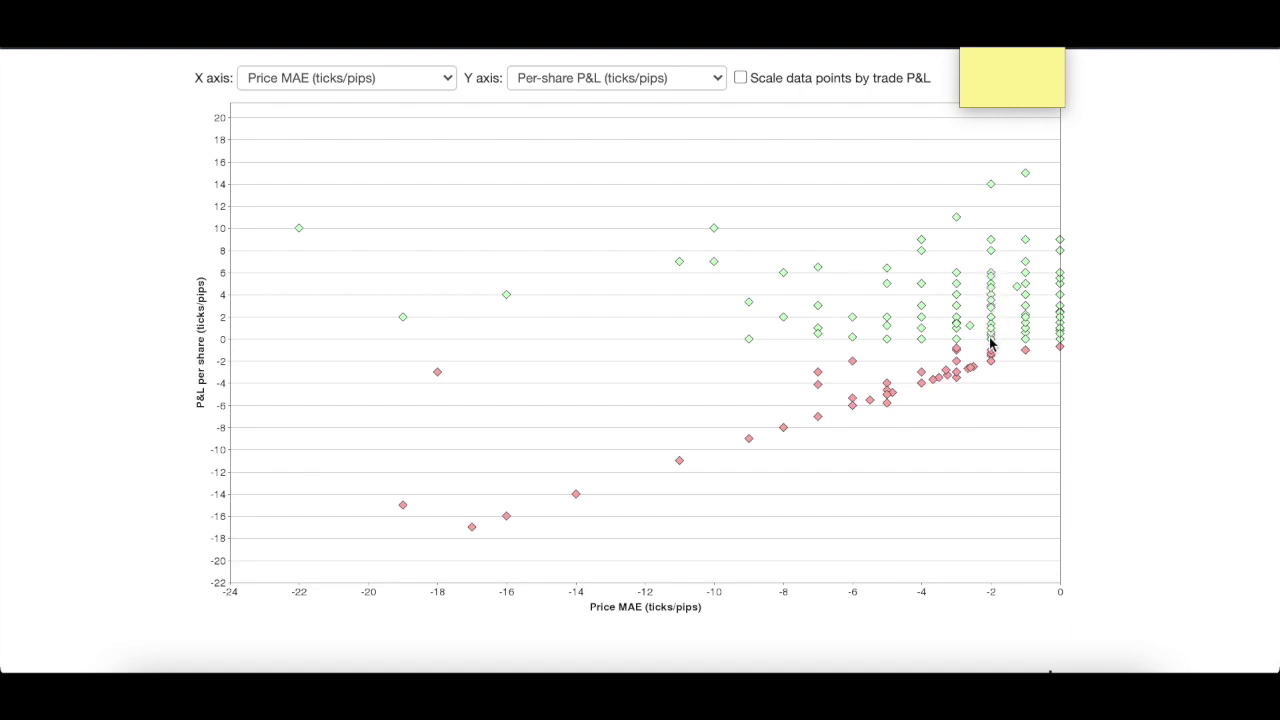
{"action": "left_click", "coordinate": [740, 78]}
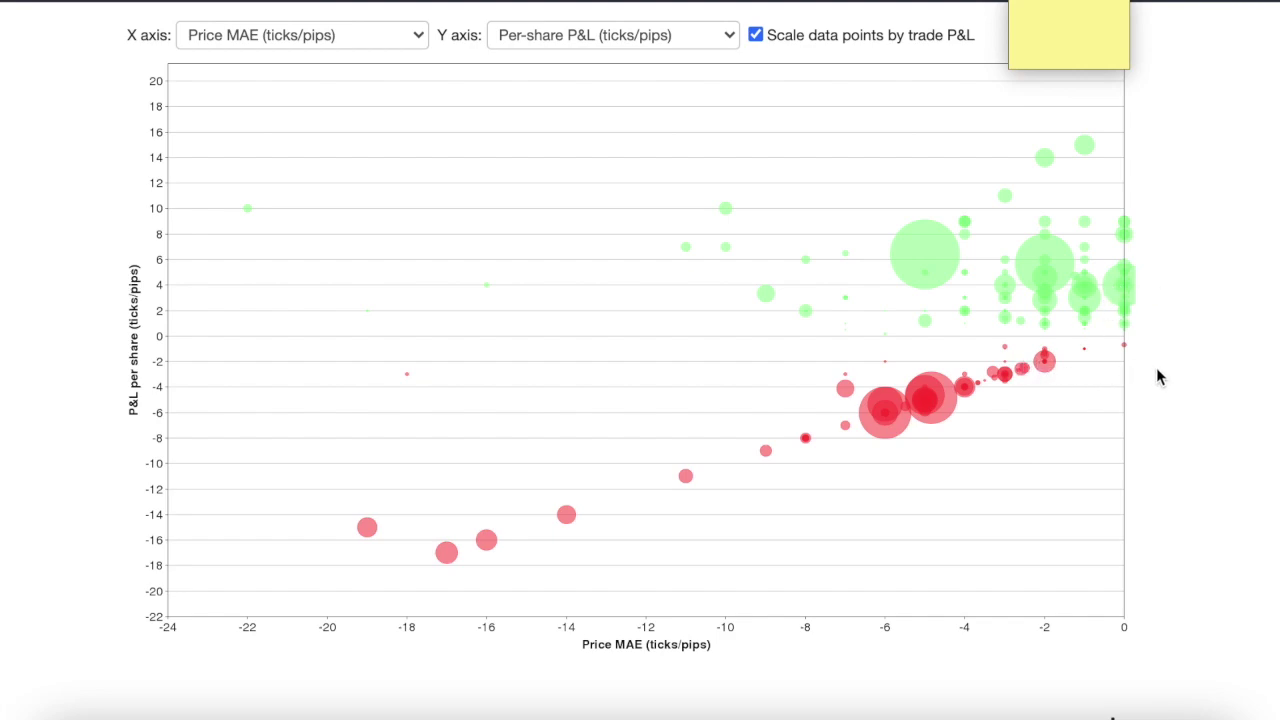
- Review the report's filter and axis options again along with the distribution of winning and losing trades by Price MAE
{"action": "scroll", "coordinate": [1156, 367], "scroll_direction": "up", "scroll_amount": 5}
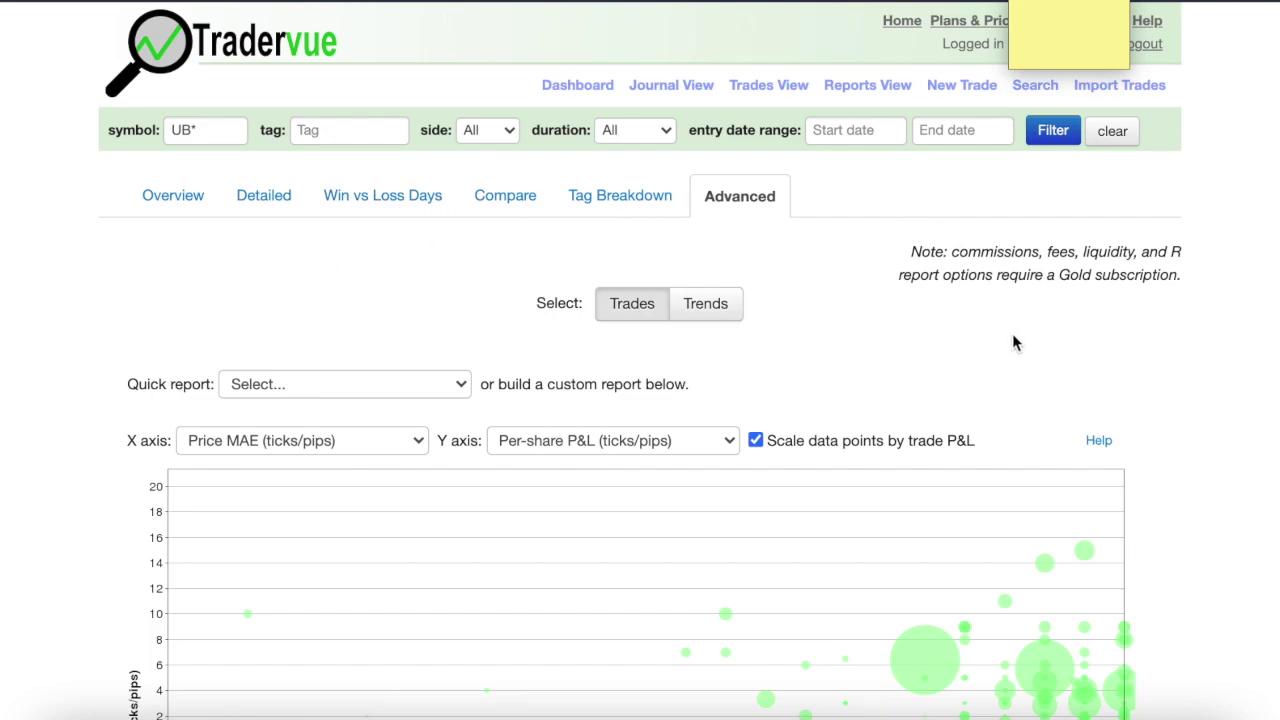
{"action": "scroll", "coordinate": [1171, 391], "scroll_direction": "down", "scroll_amount": 3}
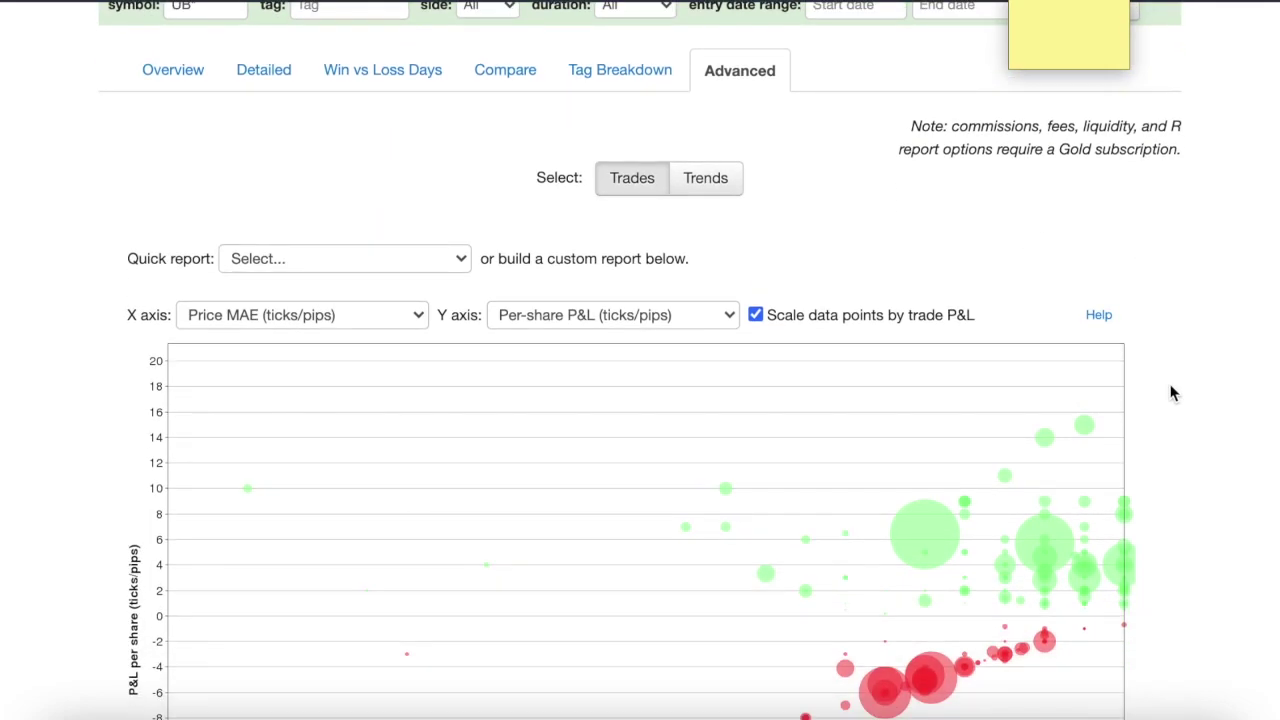
{"action": "scroll", "coordinate": [1232, 457], "scroll_direction": "down", "scroll_amount": 4}
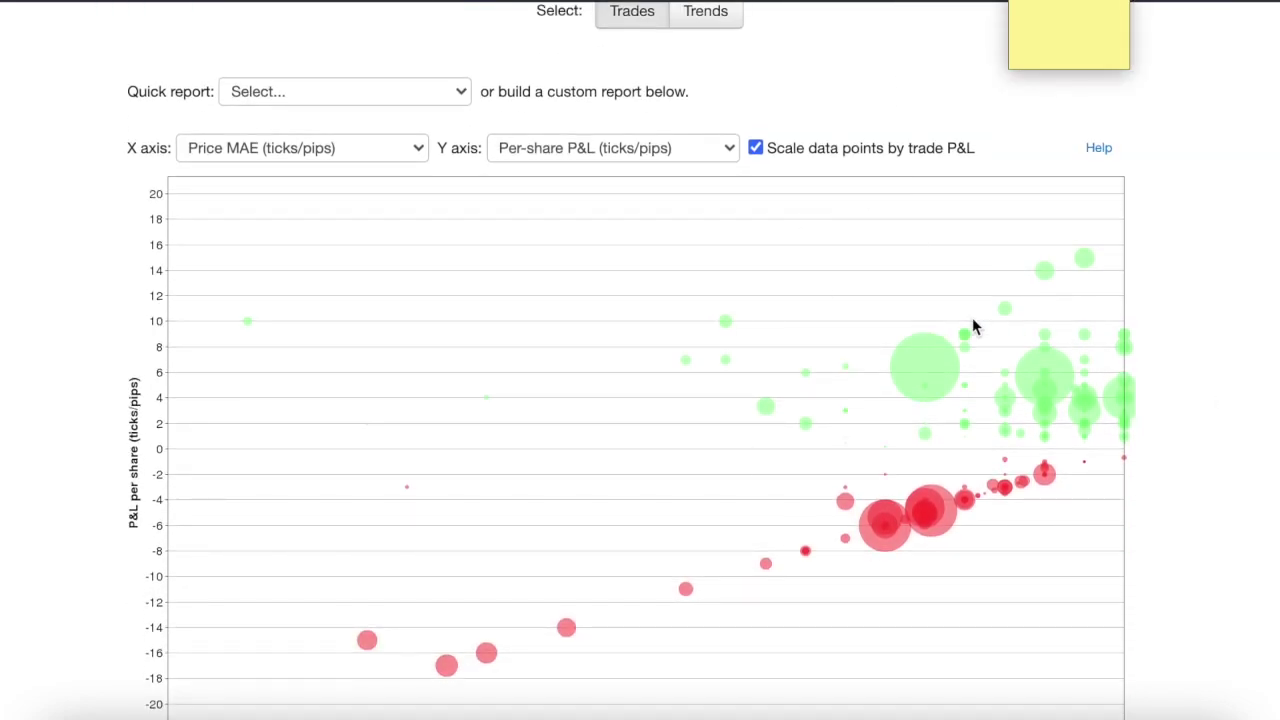
{"action": "scroll", "coordinate": [640, 400], "scroll_direction": "up", "scroll_amount": 2}
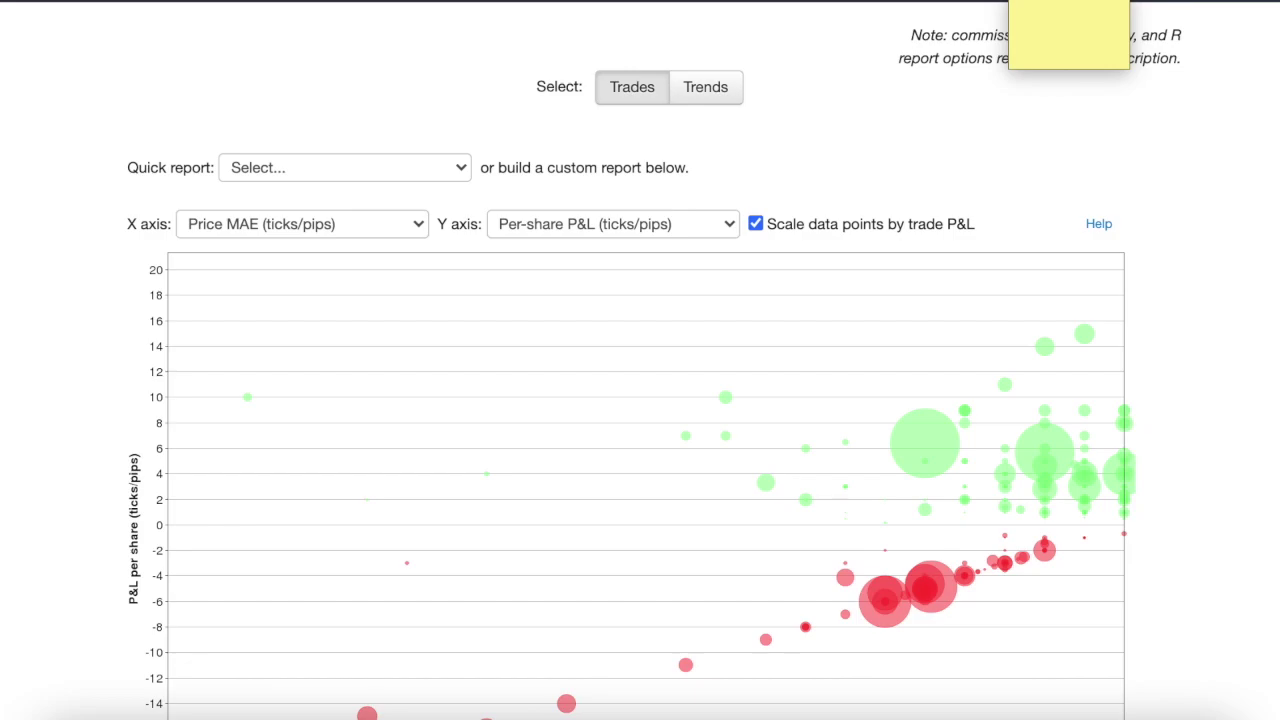
{"action": "scroll", "coordinate": [640, 400], "scroll_direction": "down", "scroll_amount": 4}
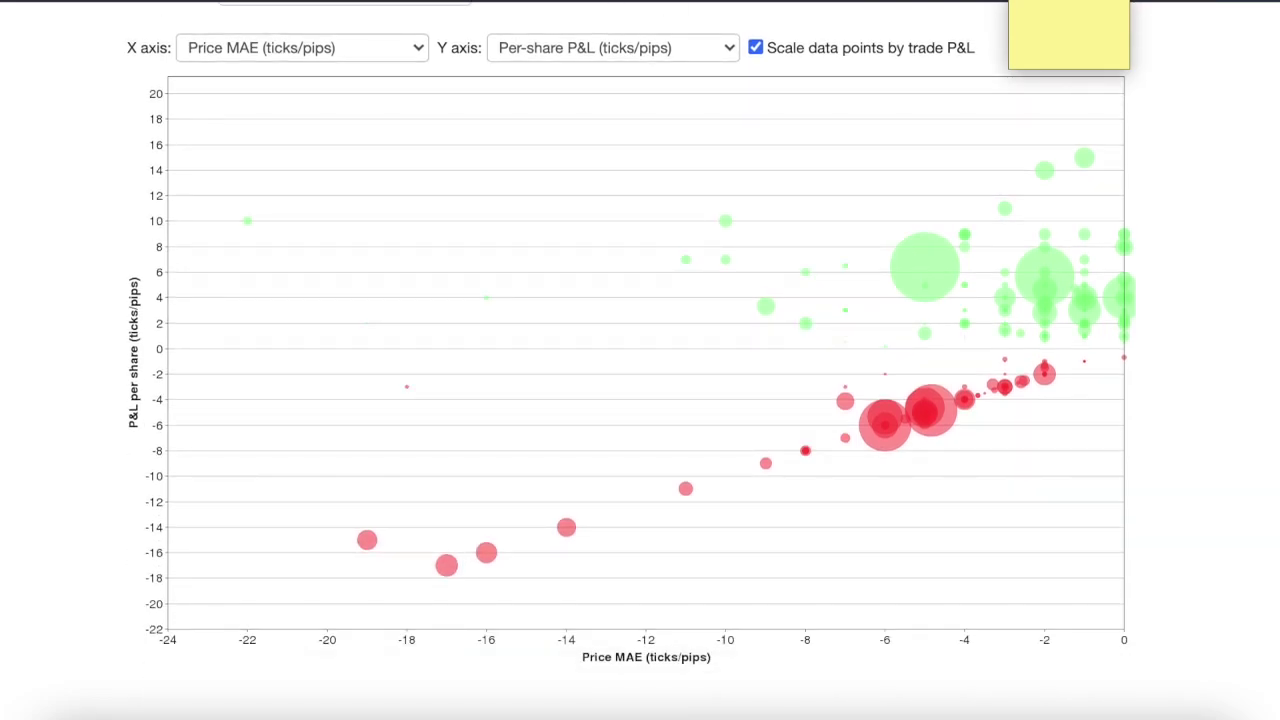